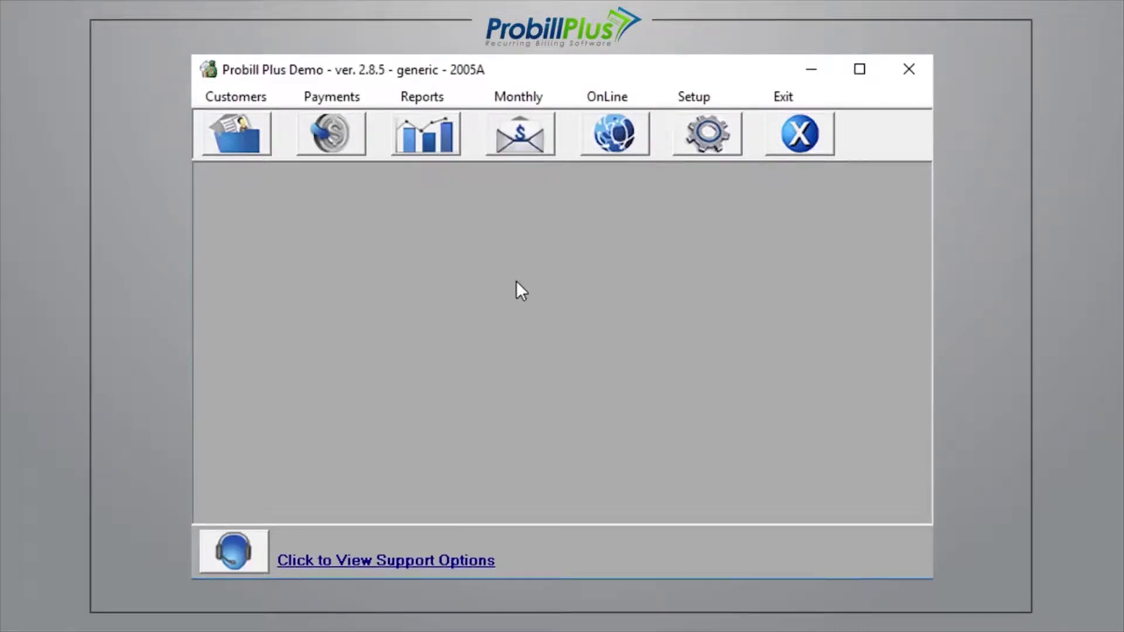
Step: Open the letters and forms documents window from the Setup menu
click(669, 105)
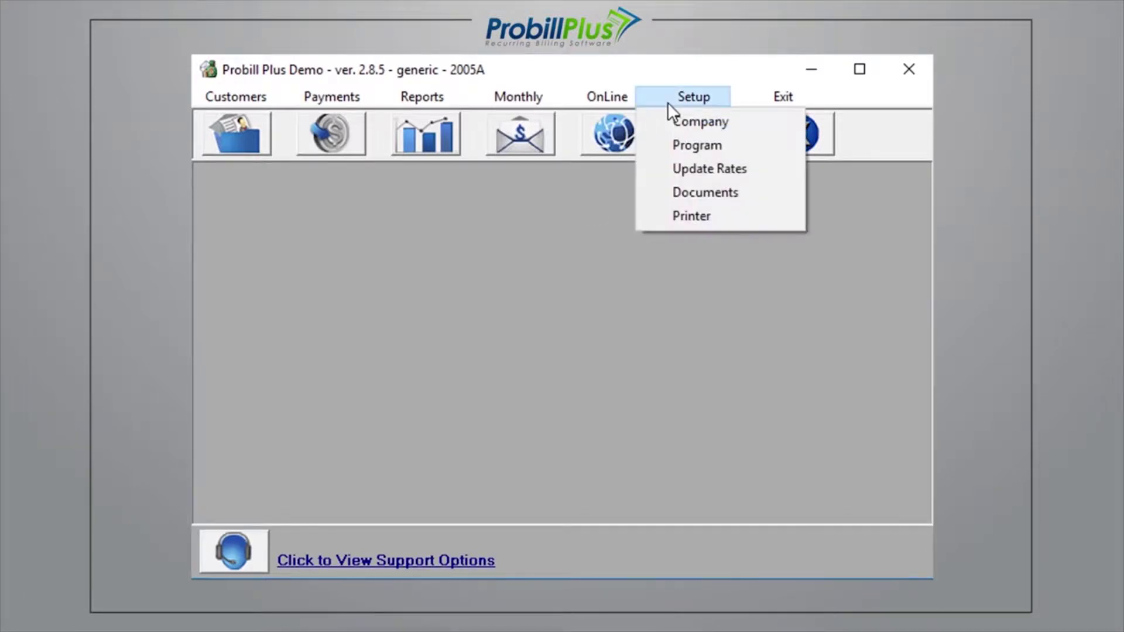
click(650, 193)
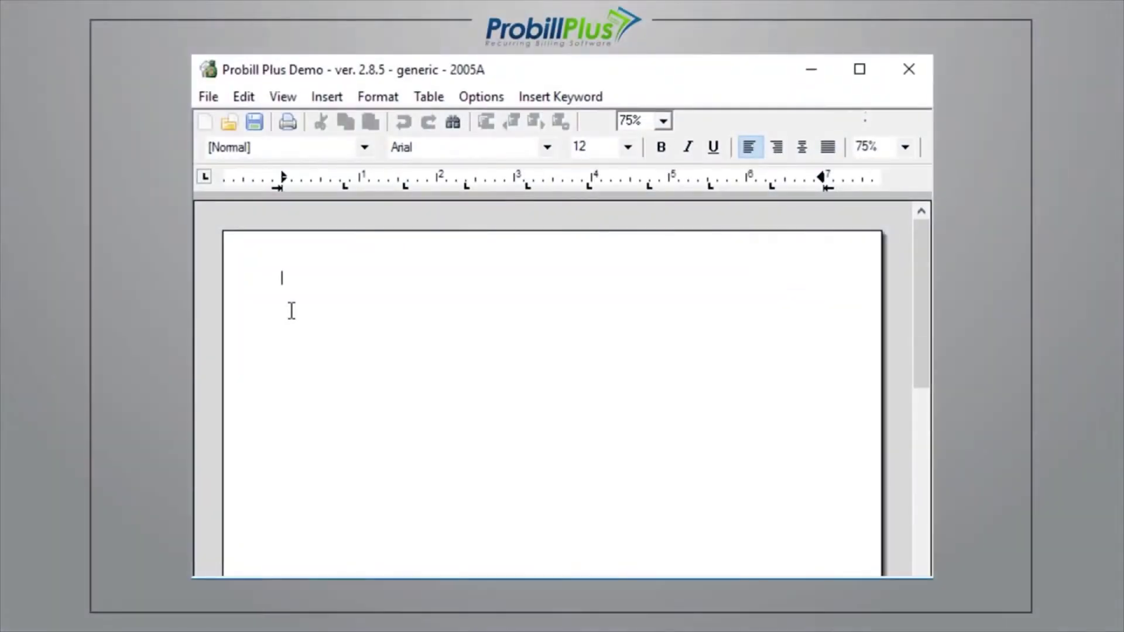
Step: Type 'Dear' at the top of the new letter
text(Dear)
Step: Complete the greeting as 'Dear [BillingContact],' and add the line 'Type the rest of your letter here!!'
click(523, 97)
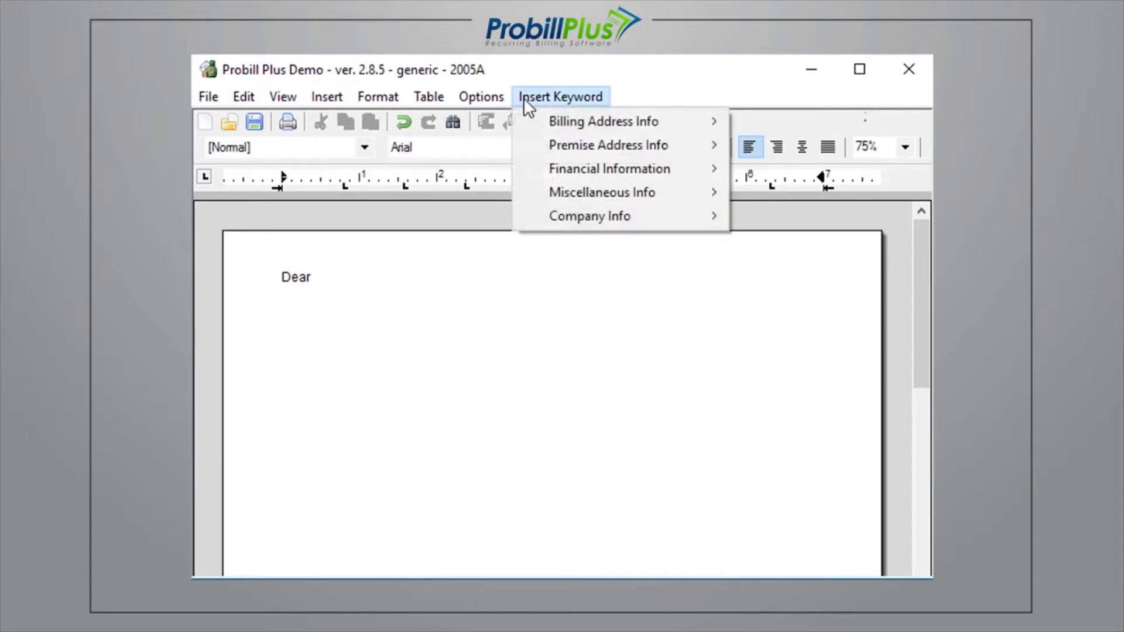
mouse_move(527, 121)
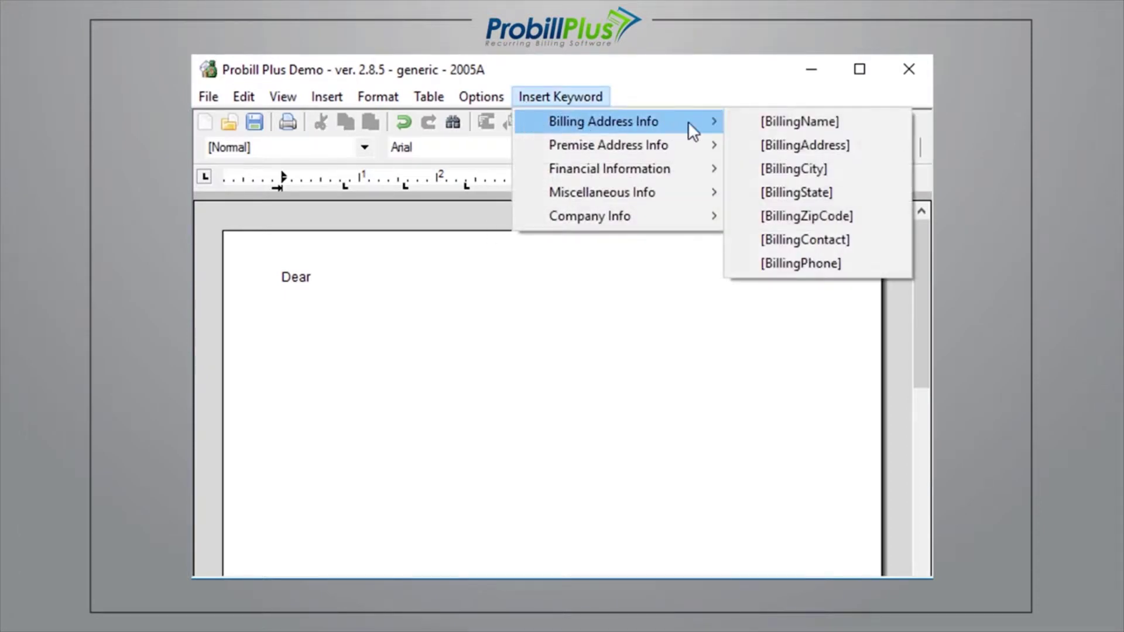
click(742, 231)
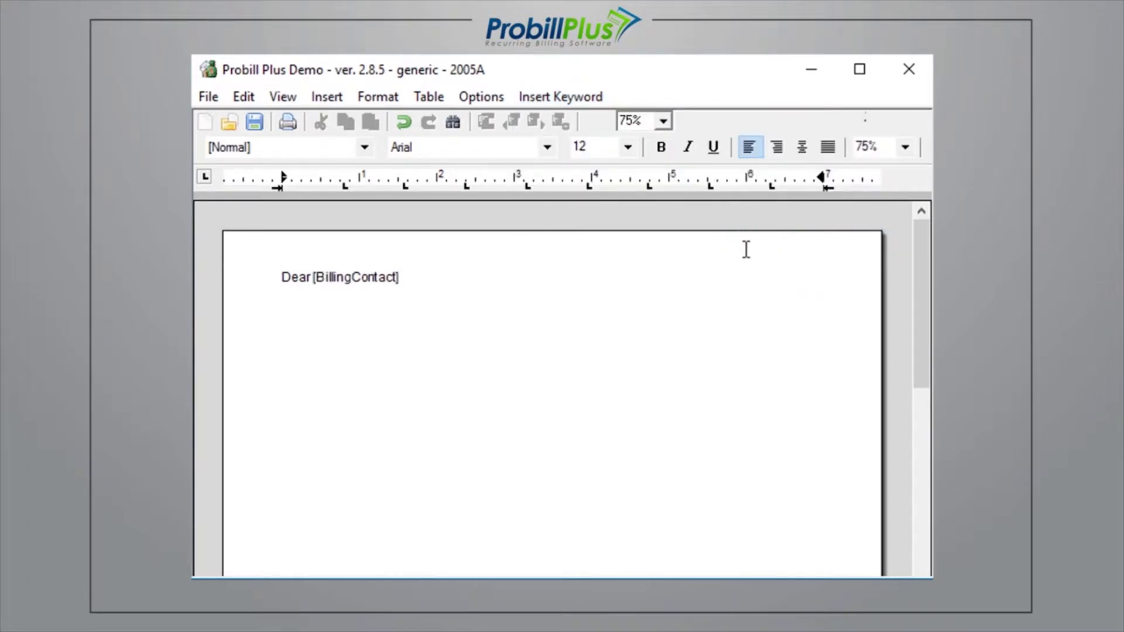
text(,)
key(Return)
text(Type the rest of your )
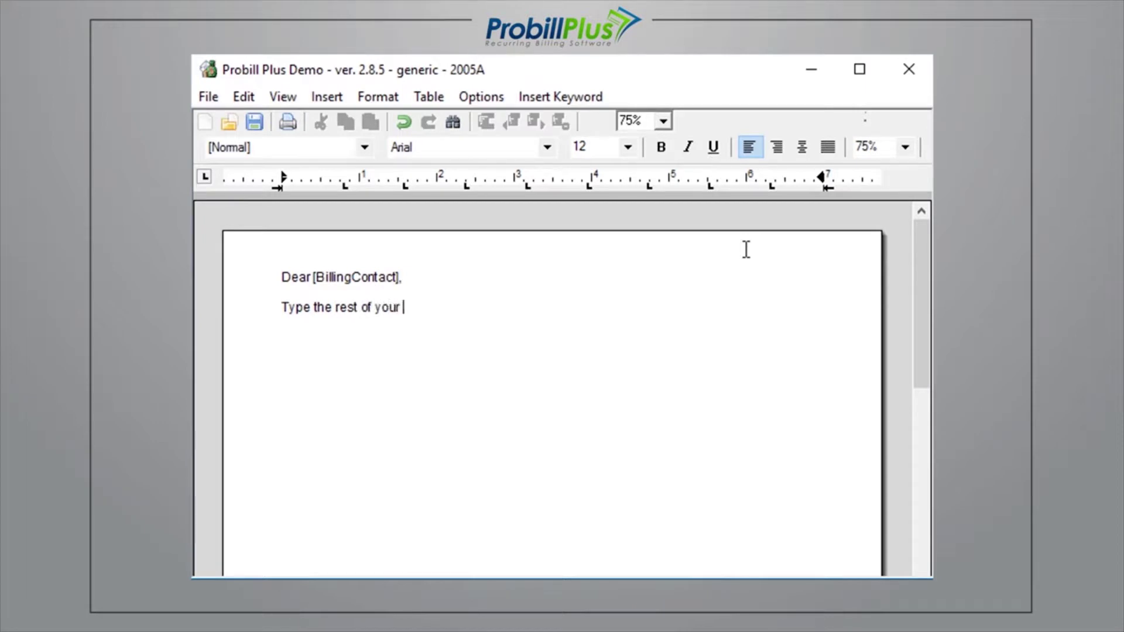
text(letter here!!)
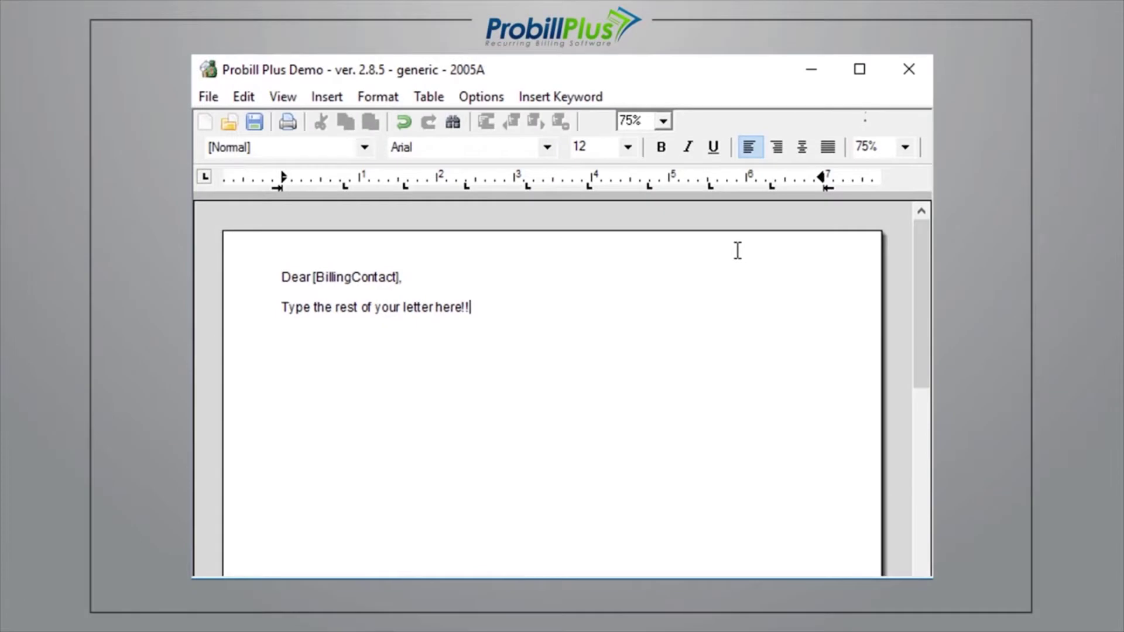
Step: Save the form letter, exit the editor and close the letters and forms window
click(211, 99)
click(221, 292)
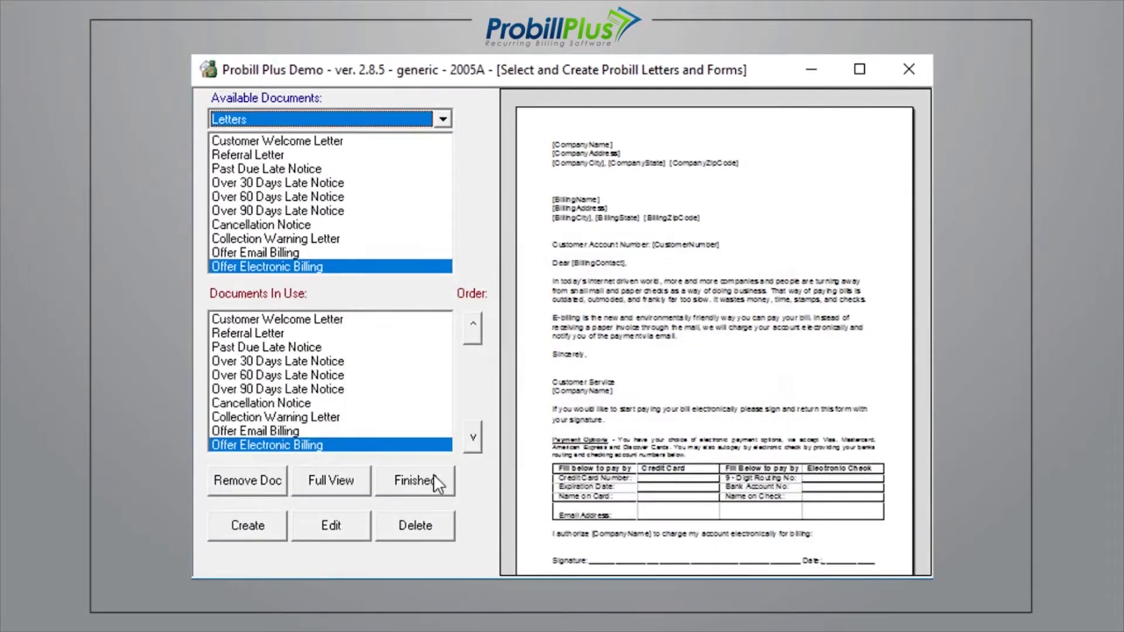
click(417, 478)
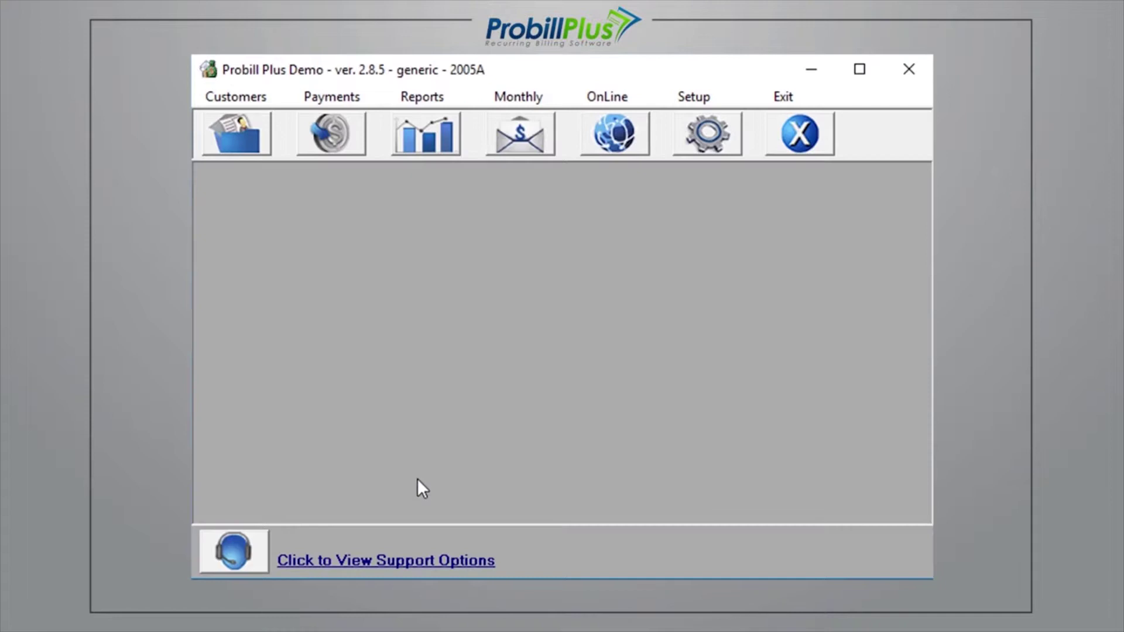
Step: Preview the Customer Welcome Letter on a customer's account record, then close it
click(241, 132)
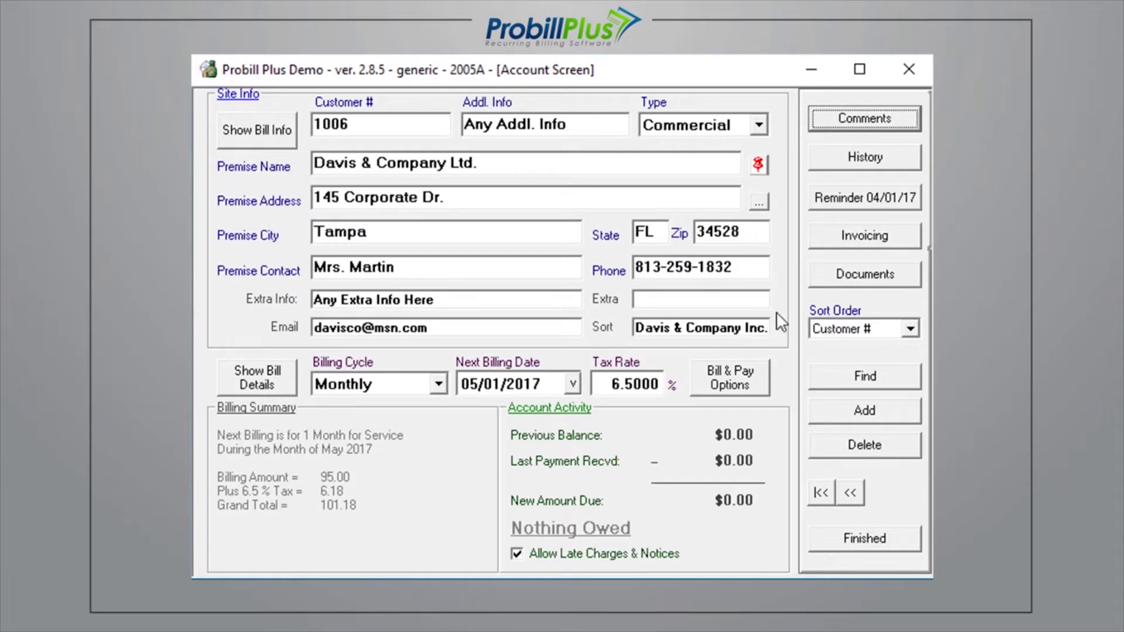
click(821, 274)
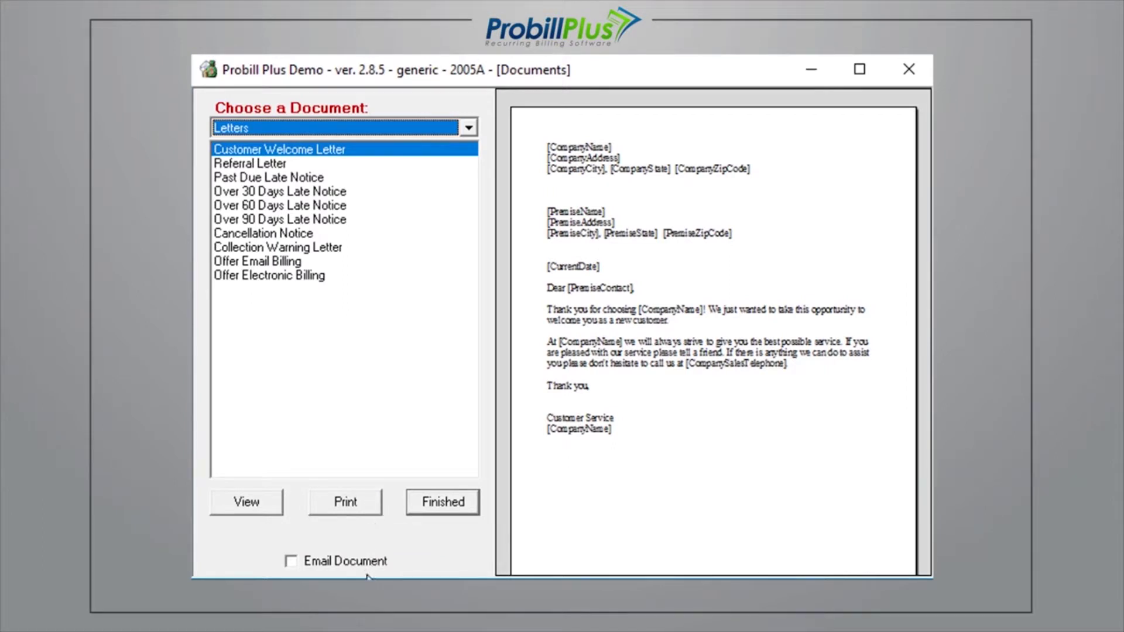
click(269, 507)
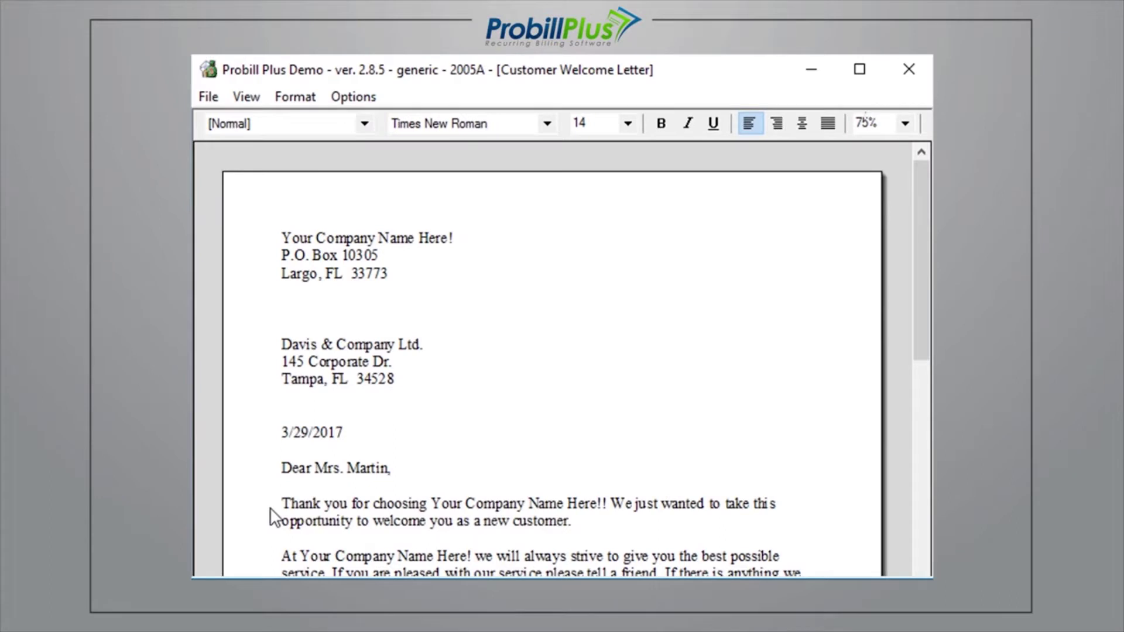
click(221, 97)
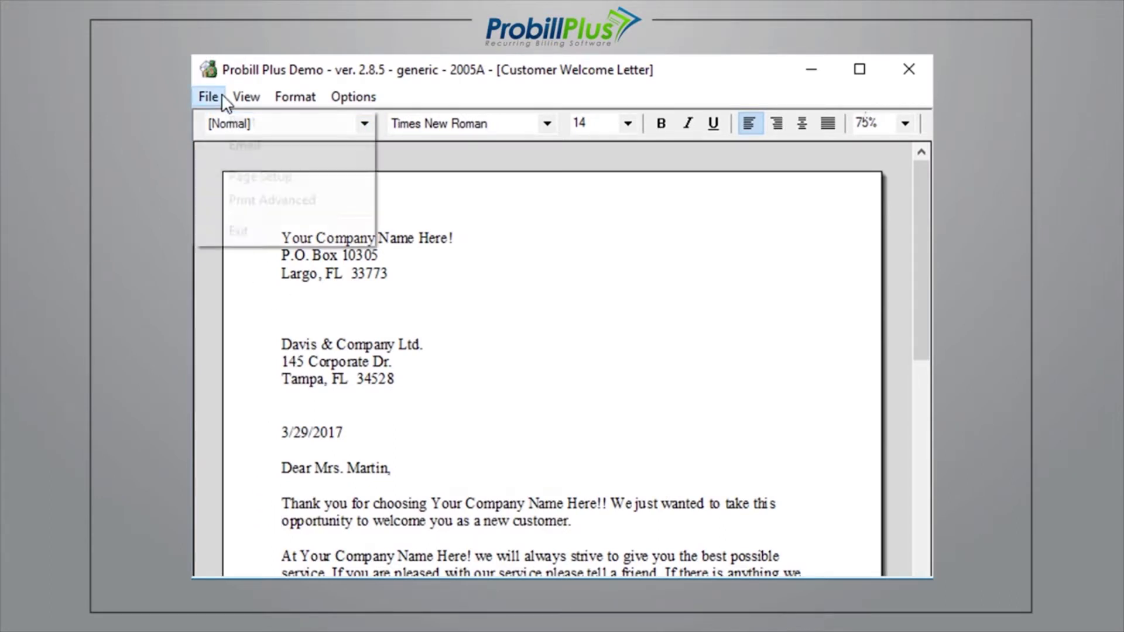
click(220, 230)
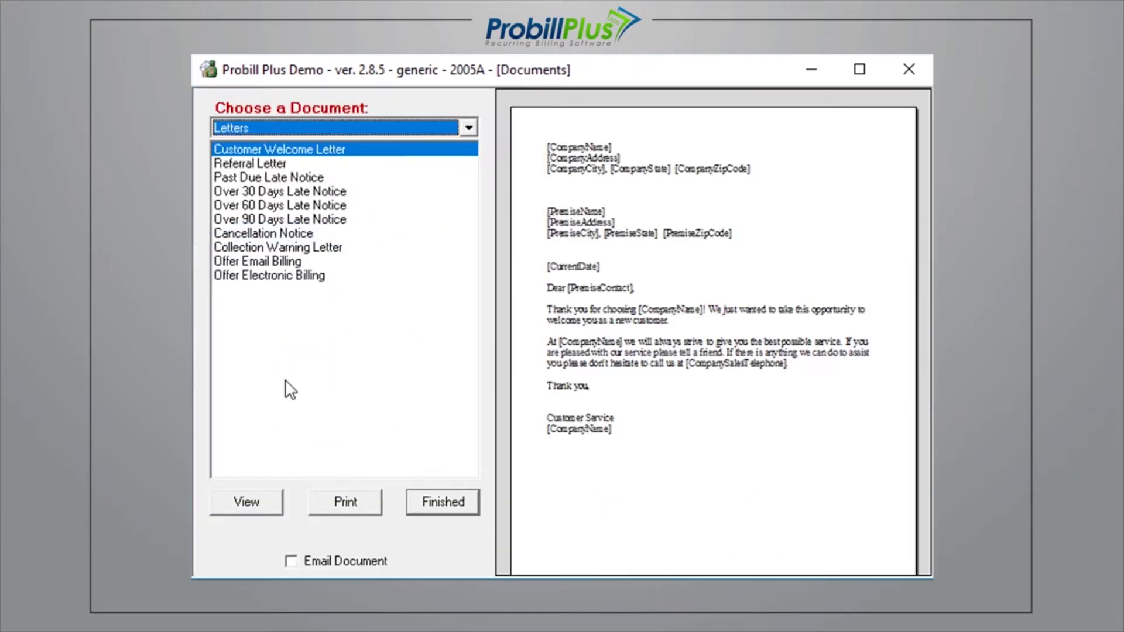
click(418, 504)
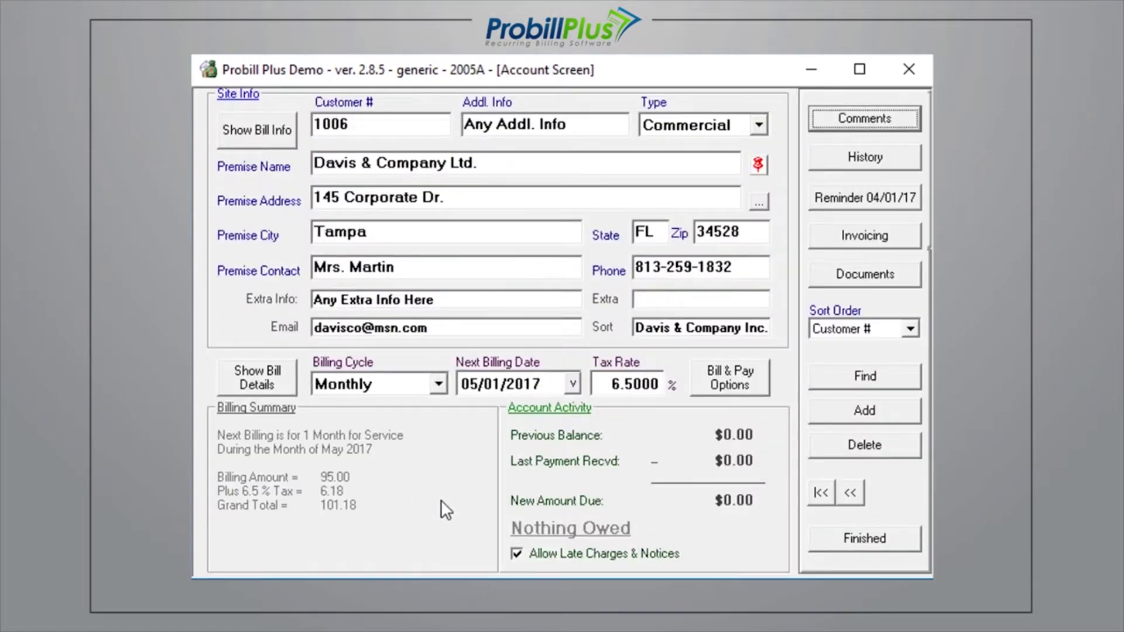
Step: Find the accounts whose Email field contains '@'
click(823, 378)
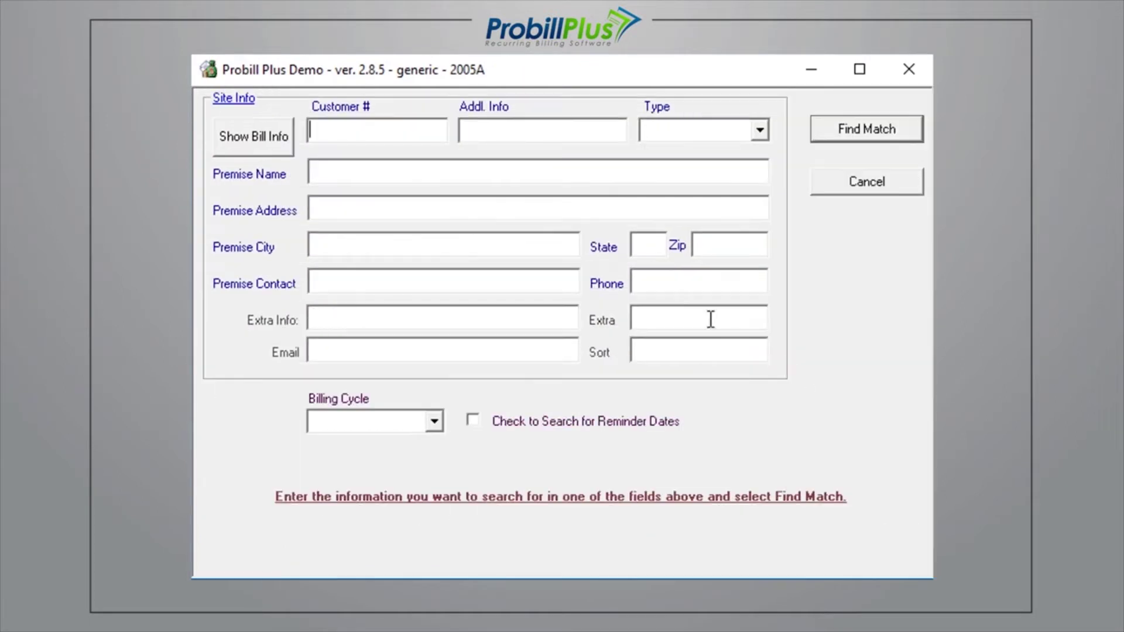
click(647, 246)
text(FL)
key(BackSpace)
key(BackSpace)
click(550, 347)
text(@)
click(826, 128)
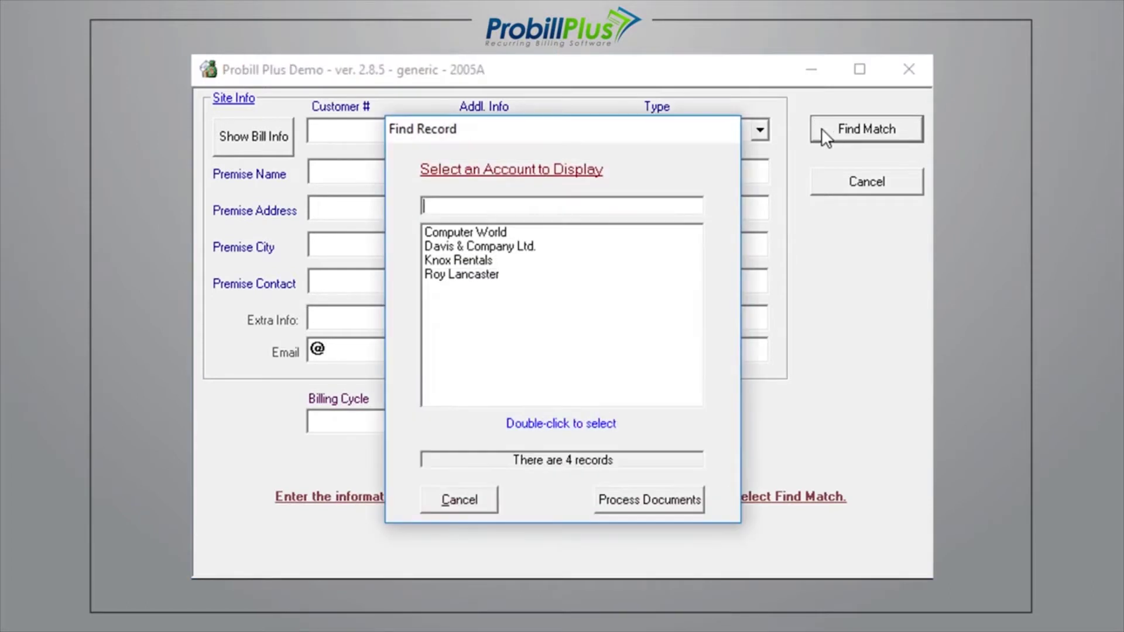
Step: Process documents for the found accounts with Email Document ticked
click(665, 499)
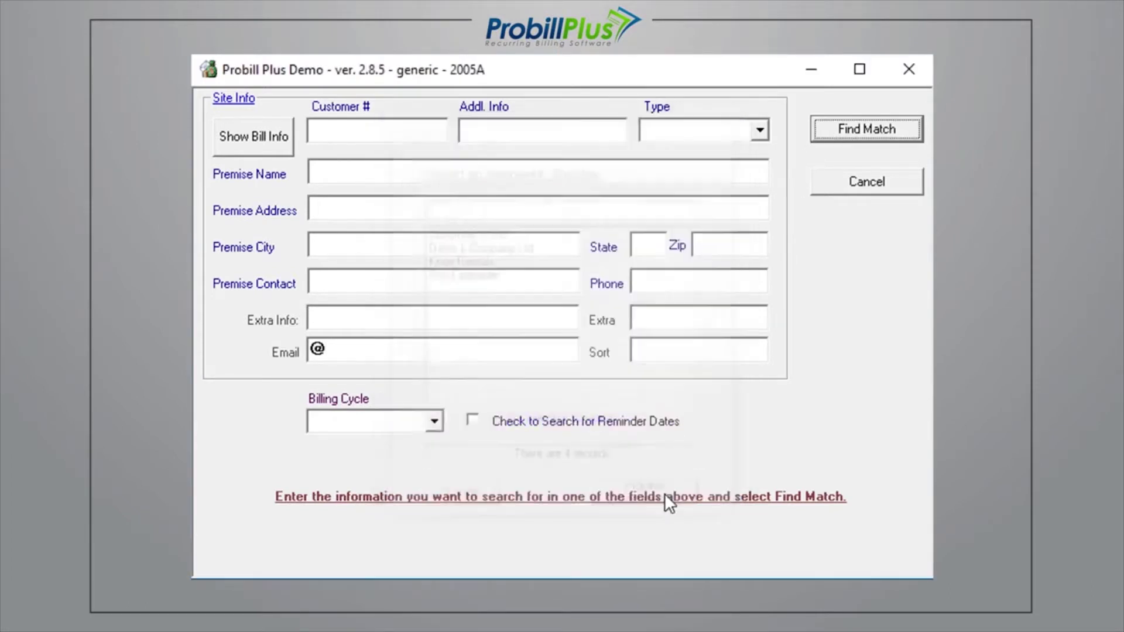
click(369, 563)
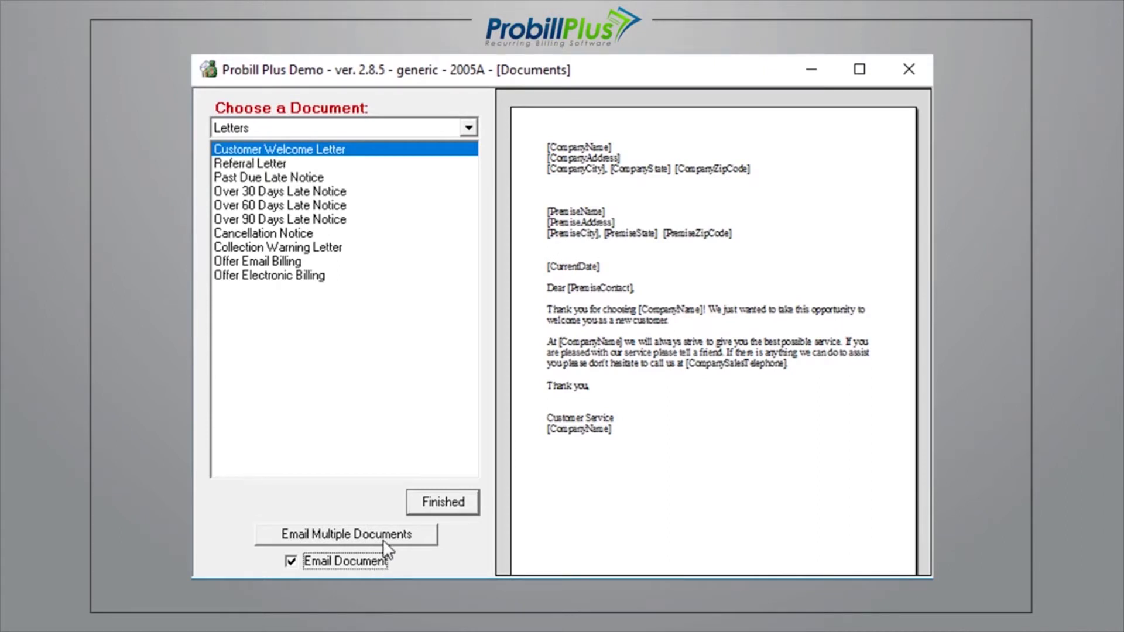
click(463, 502)
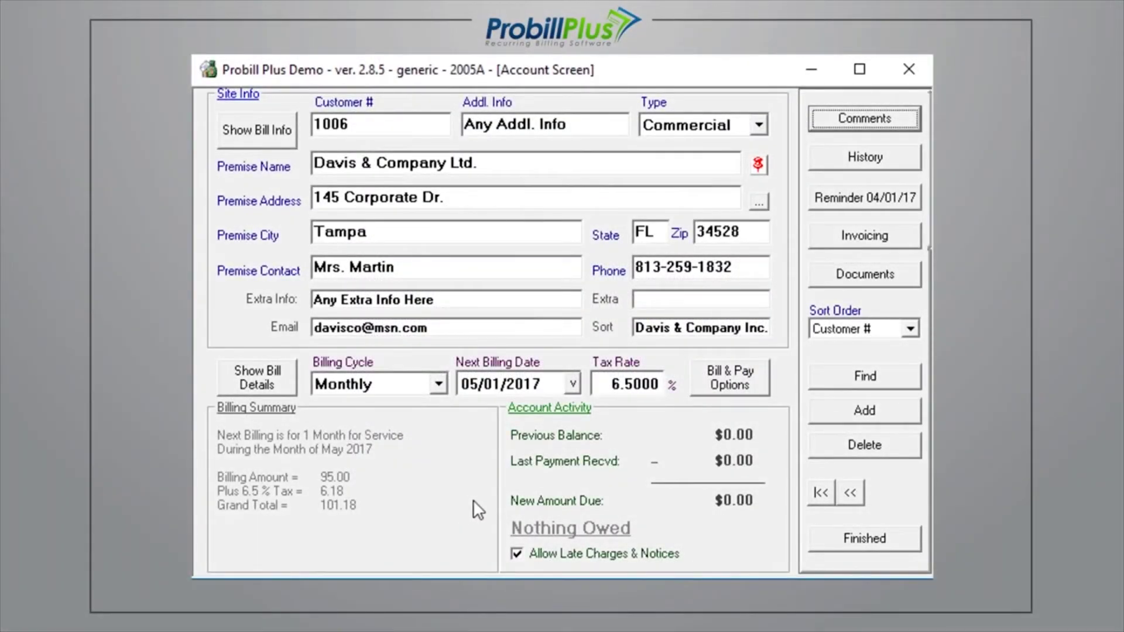
Step: Tick Email Bill in the account's Bill & Pay Options, then cancel without saving
click(698, 381)
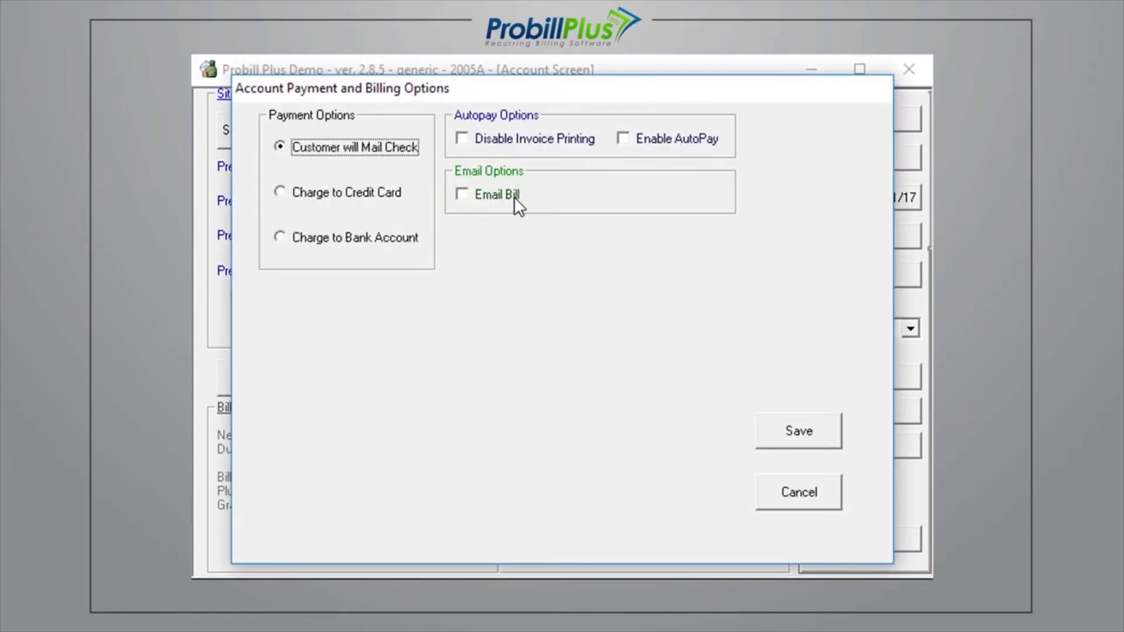
click(516, 202)
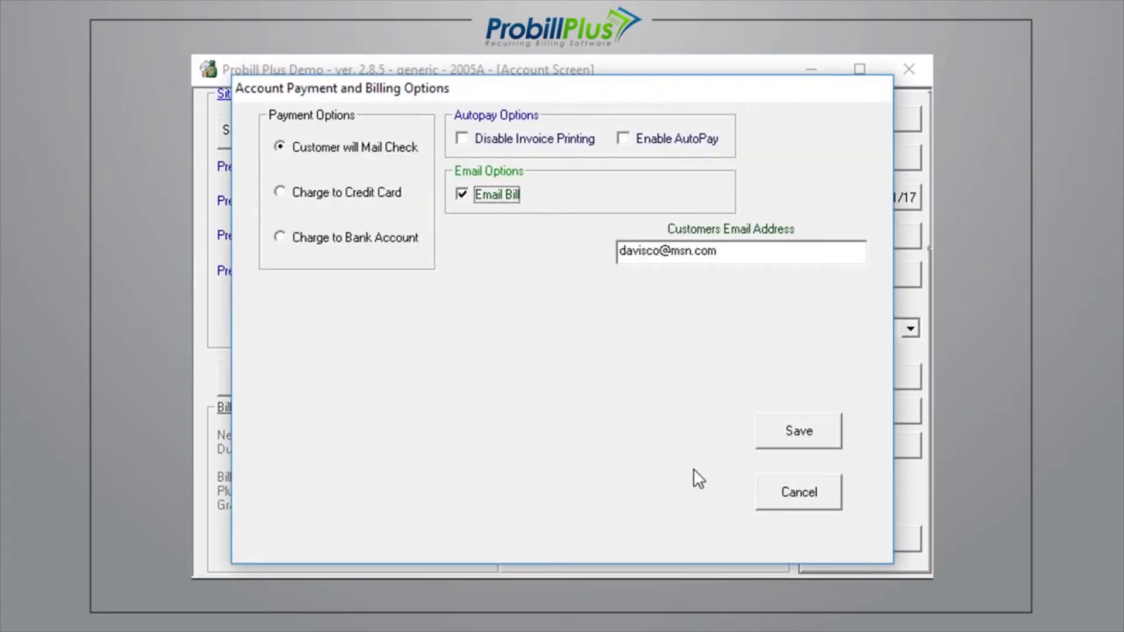
click(770, 490)
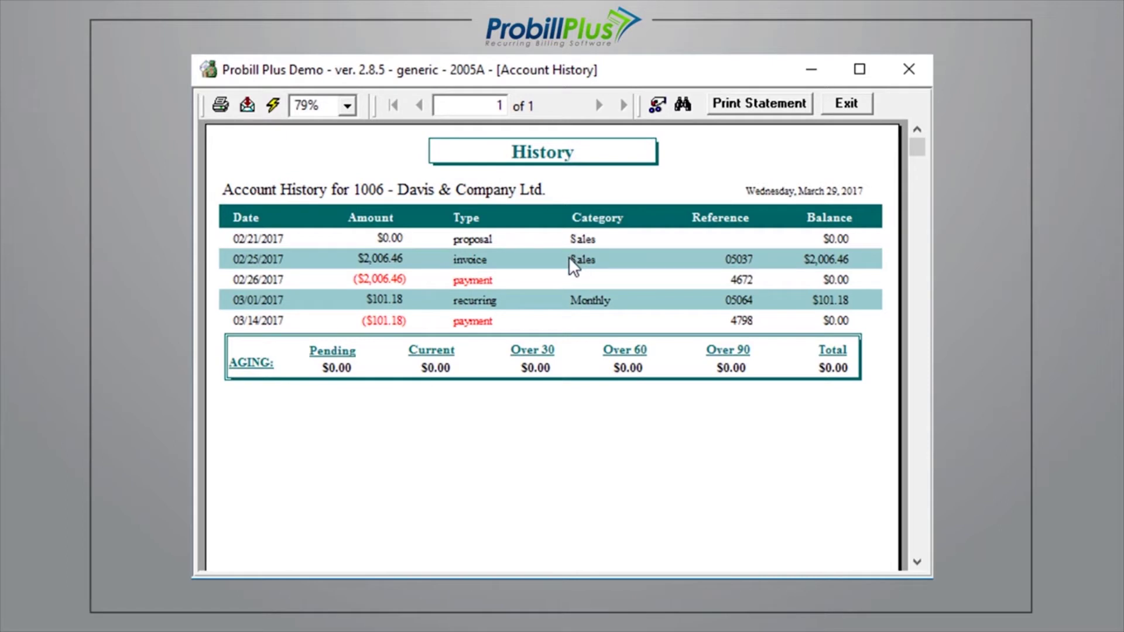
Step: Open the 2/25/2017 invoice, view it and start emailing it
double_click(479, 255)
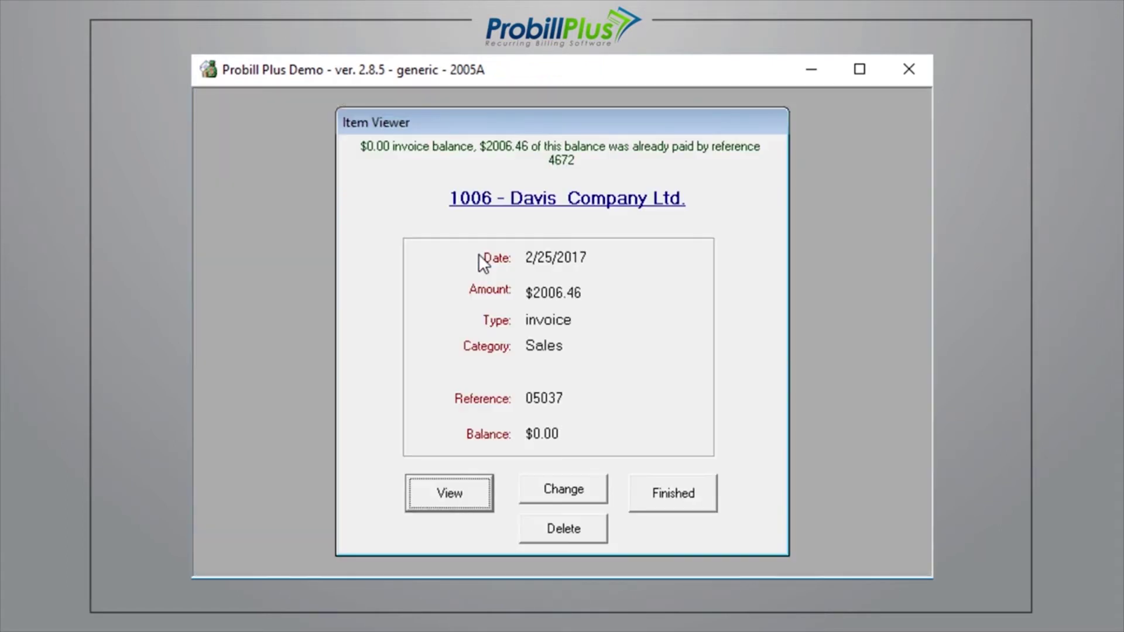
click(483, 489)
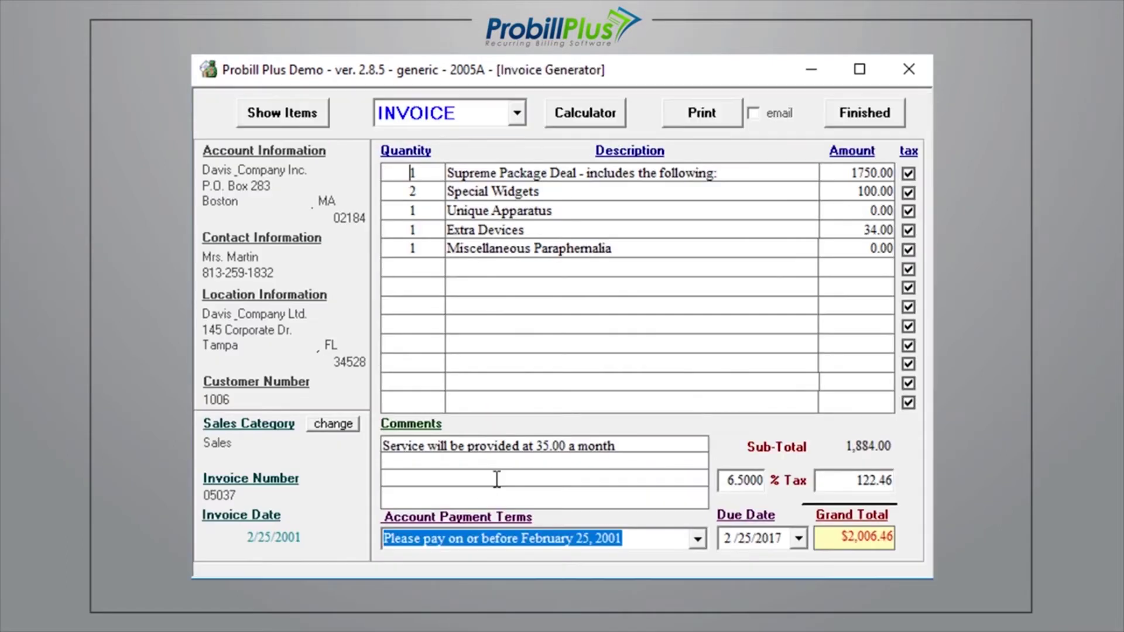
click(780, 115)
click(731, 121)
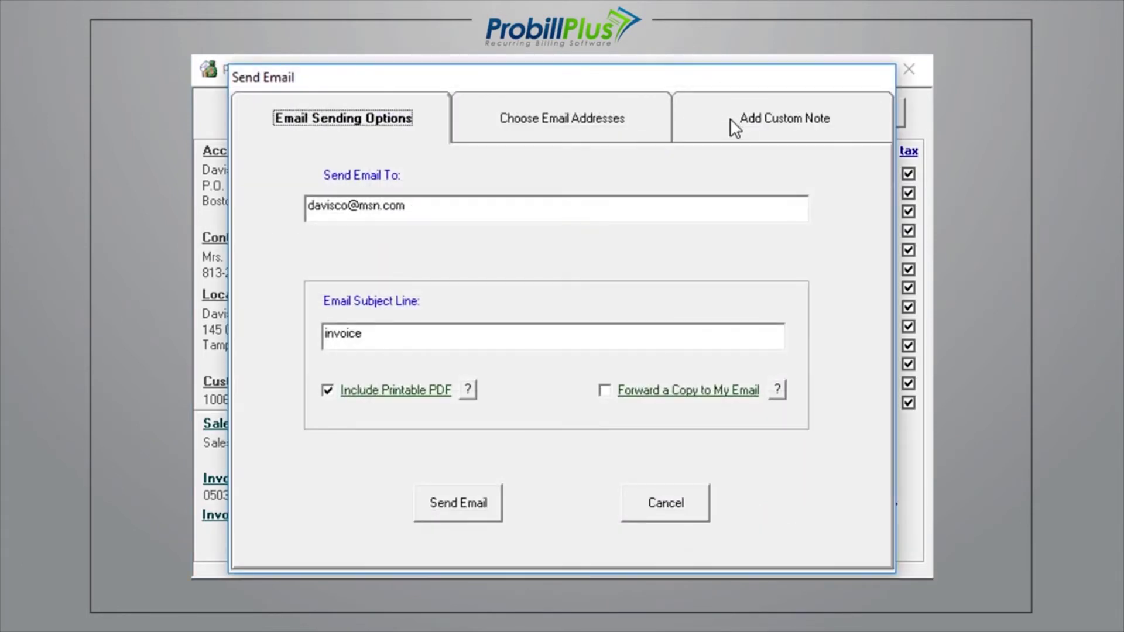
Step: Add the Email Coversheet custom note and review the recipient and subject settings
click(730, 121)
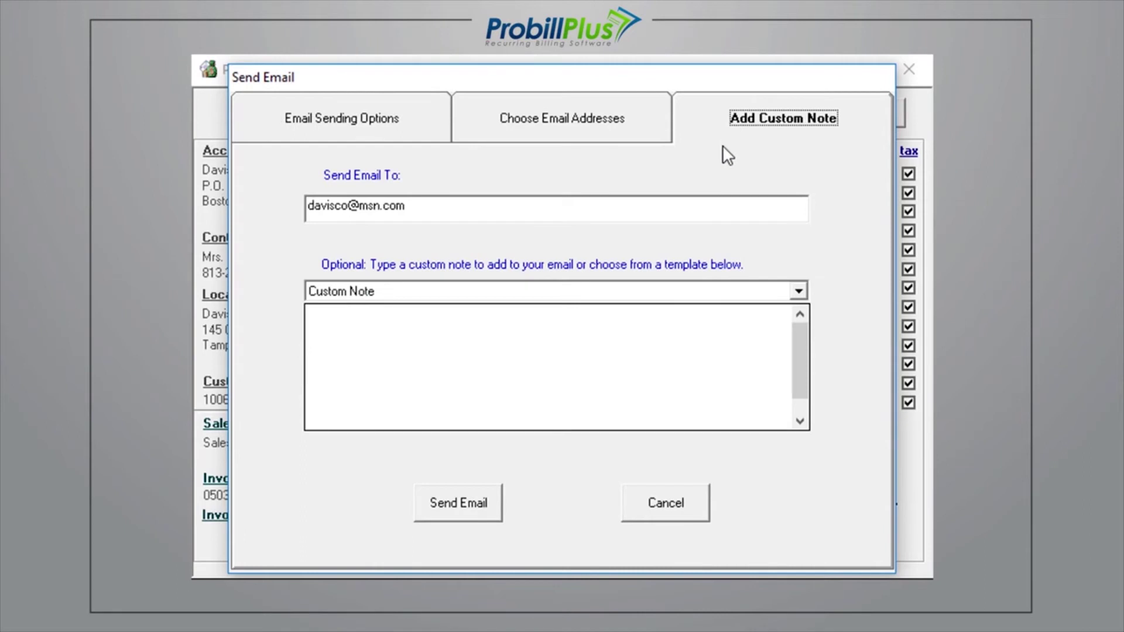
click(709, 292)
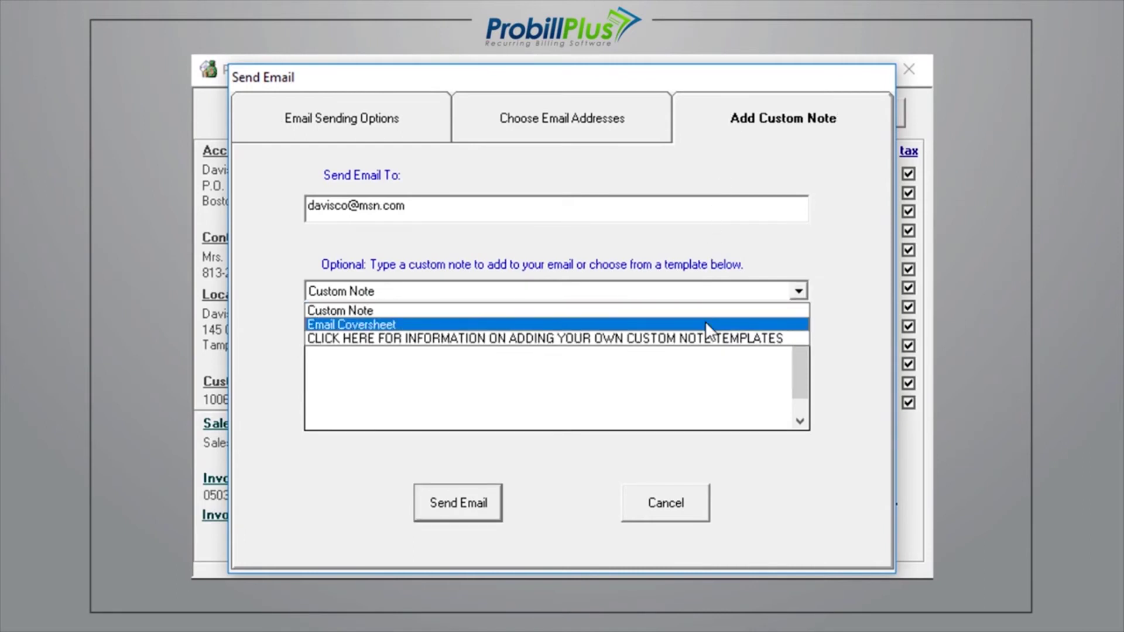
click(706, 324)
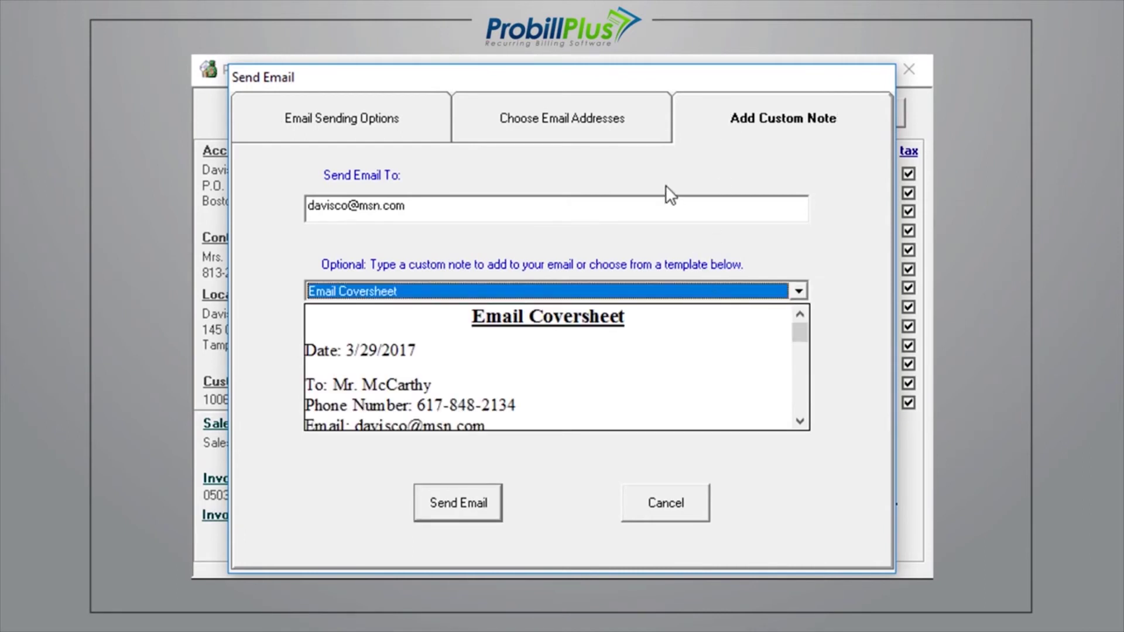
click(654, 132)
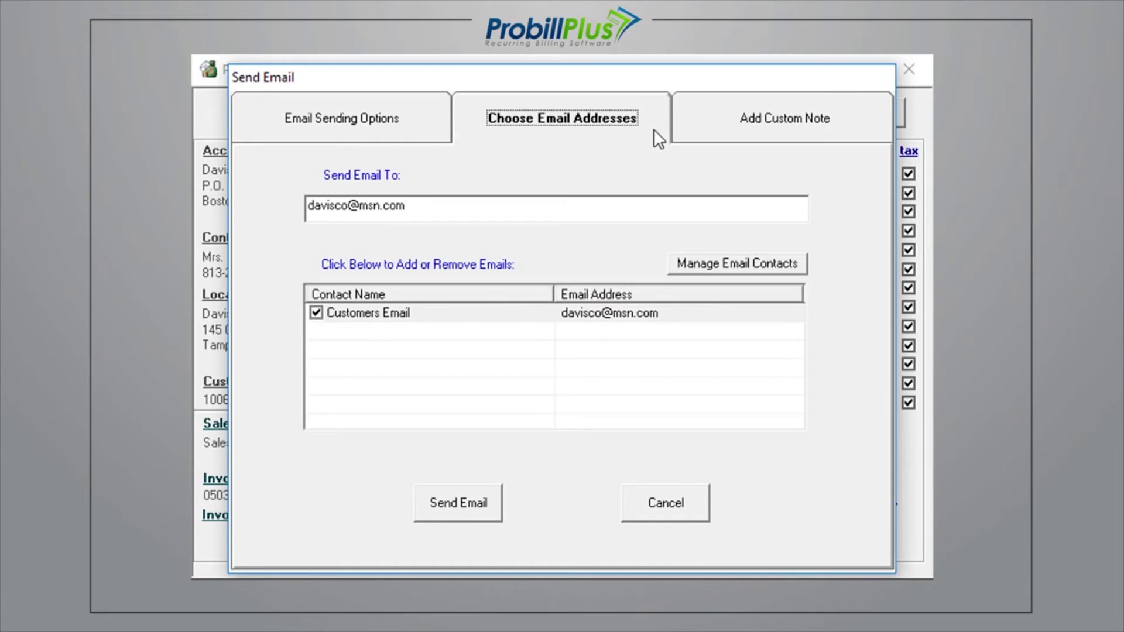
click(442, 132)
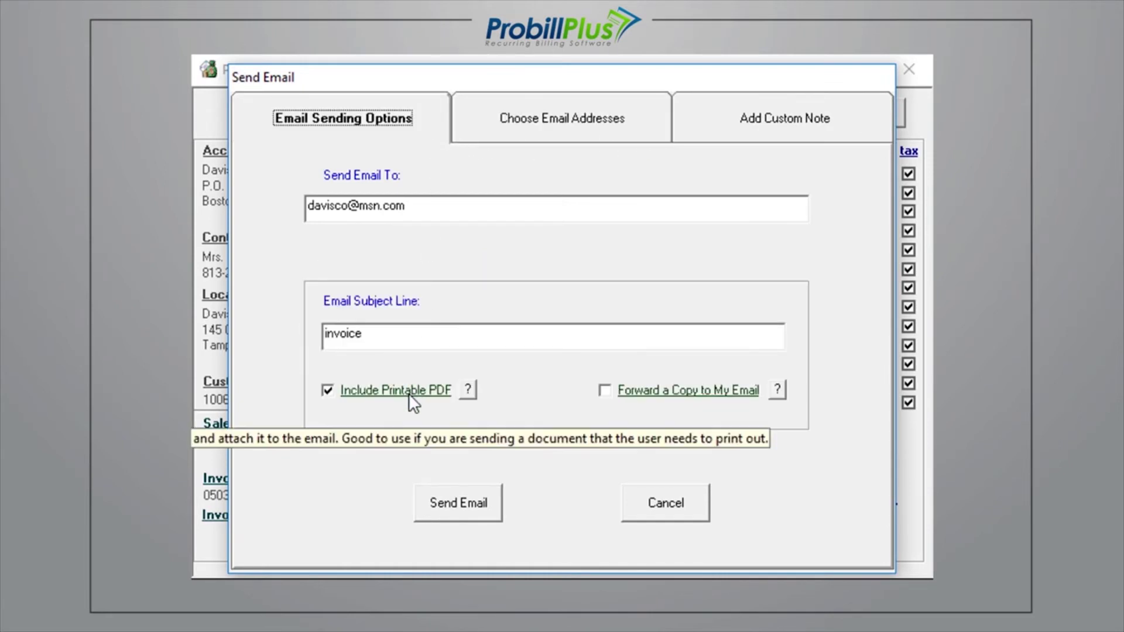
Step: Send the invoice email to the customer
click(440, 508)
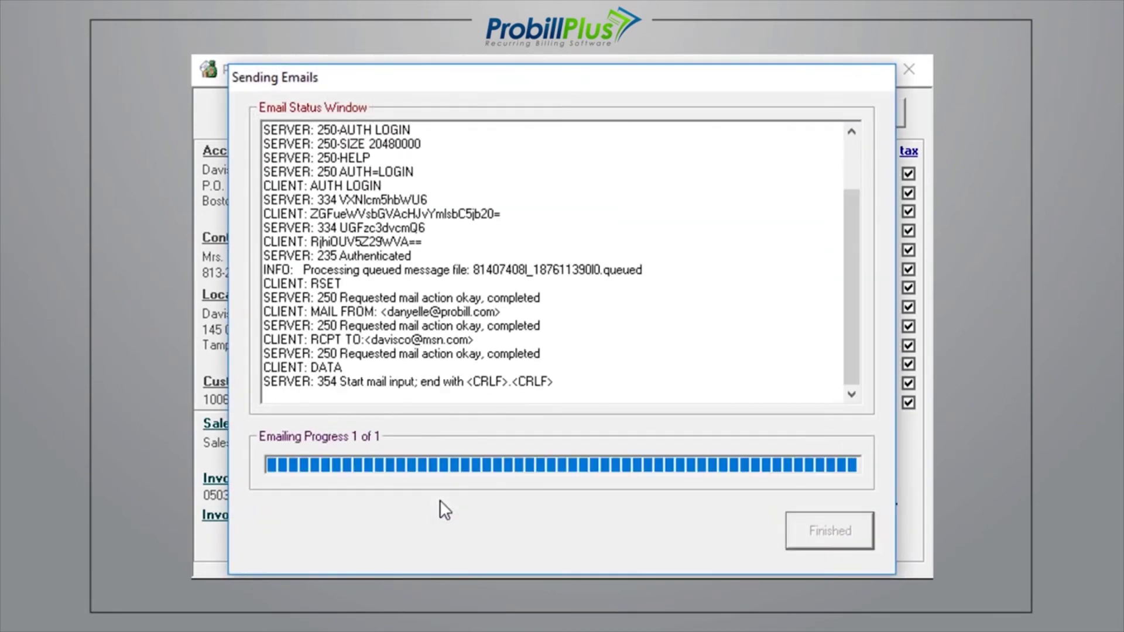